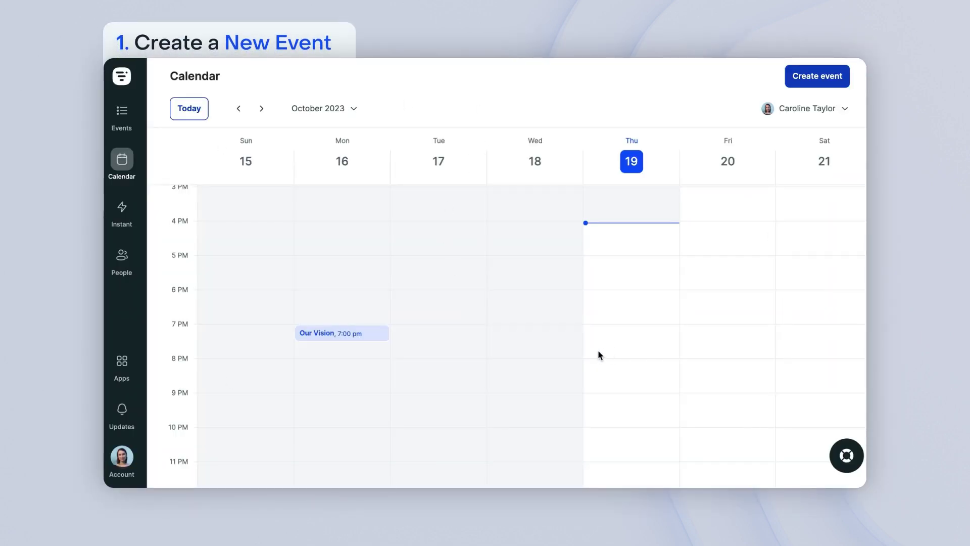
Try starting a new event from the Friday, October 20 slot, and again directly from the calendar page.
left_click(718, 286)
left_click(492, 72)
left_click(817, 81)
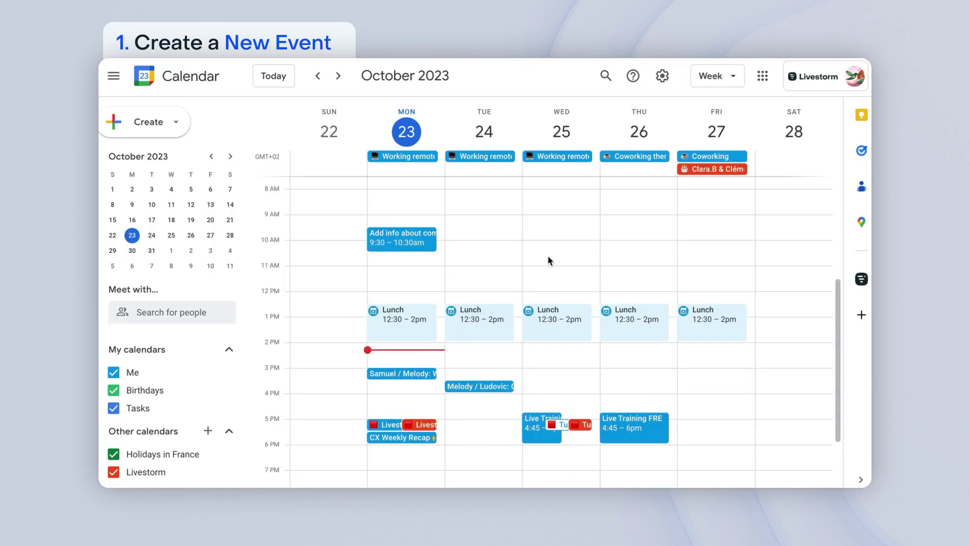
Switch to Google Calendar and create a Wednesday, October 25 event from 10:30am to 11:30am with Livestorm video conferencing.
left_click(548, 258)
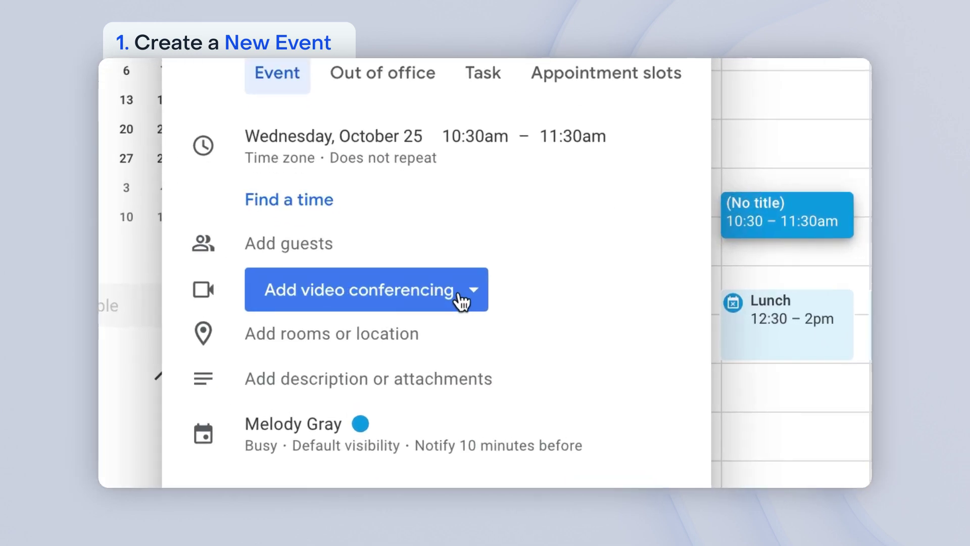
left_click(461, 301)
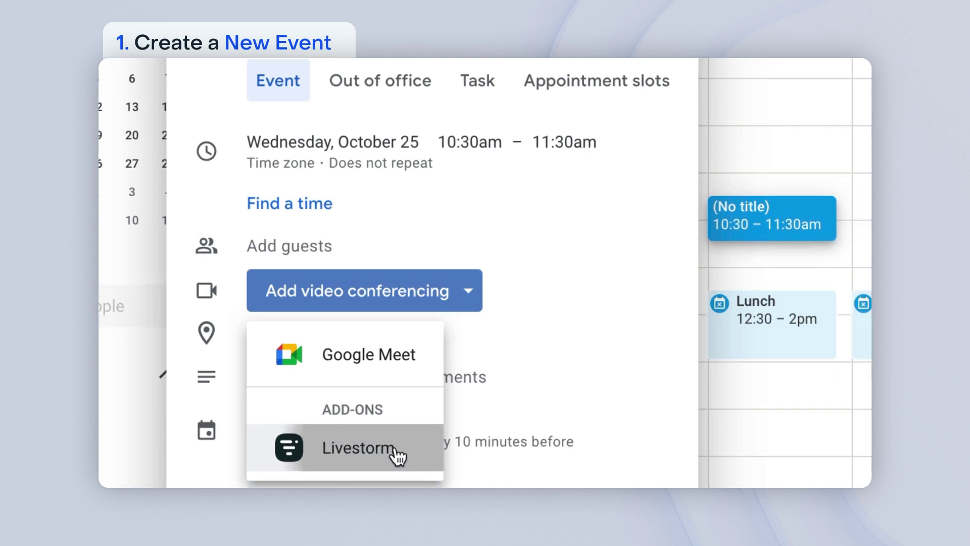
left_click(396, 455)
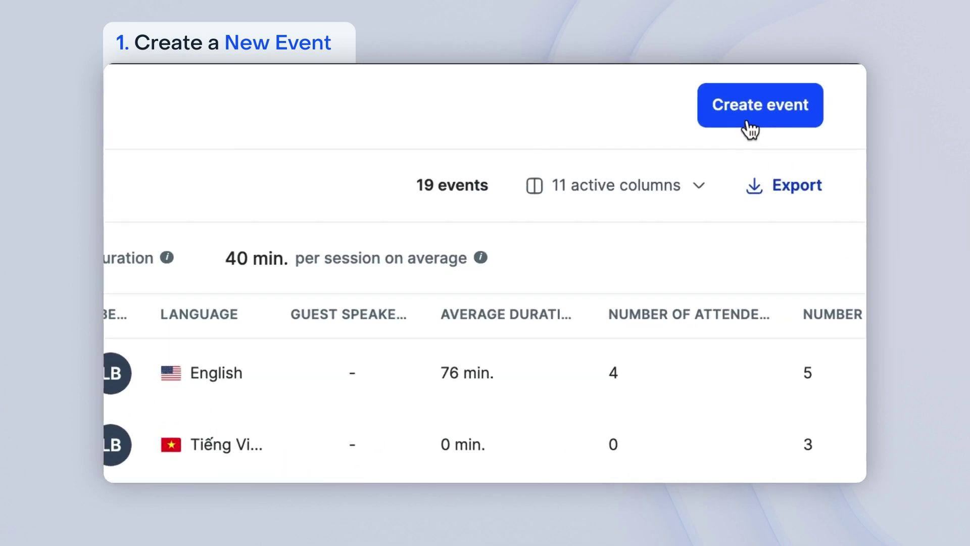
In Livestorm, start a new event named Event and set its URL ending to event-1.
left_click(787, 104)
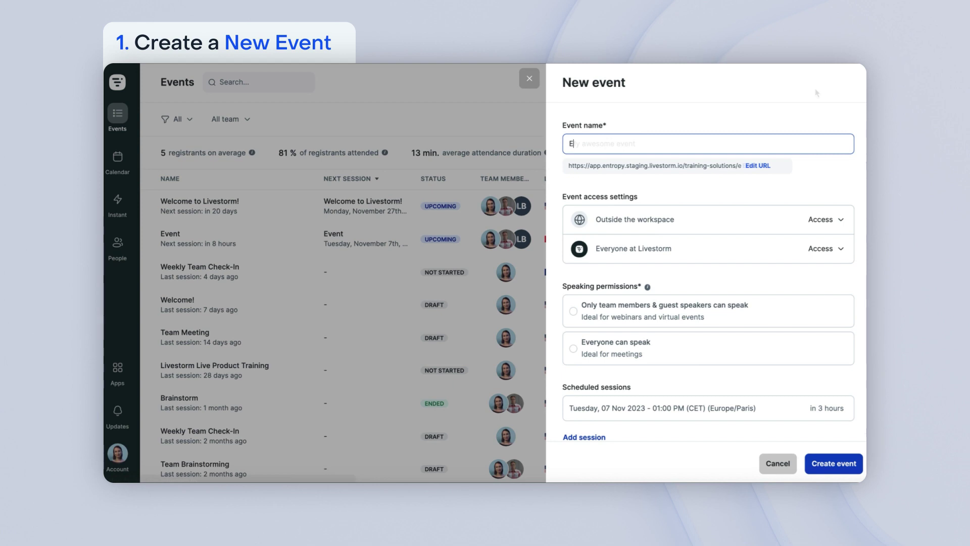
type("Event")
left_click(758, 165)
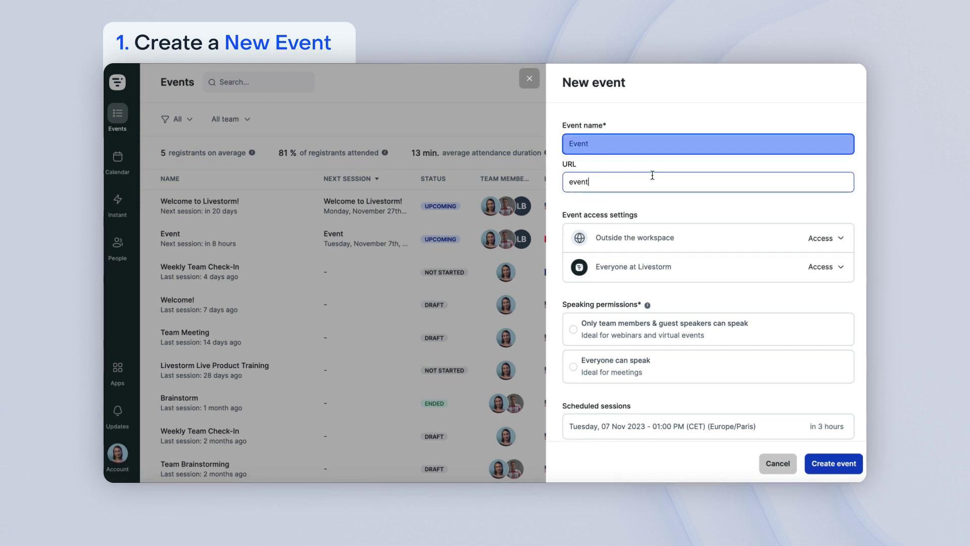
View the access options for people outside the workspace in the new event's access settings.
left_click(820, 242)
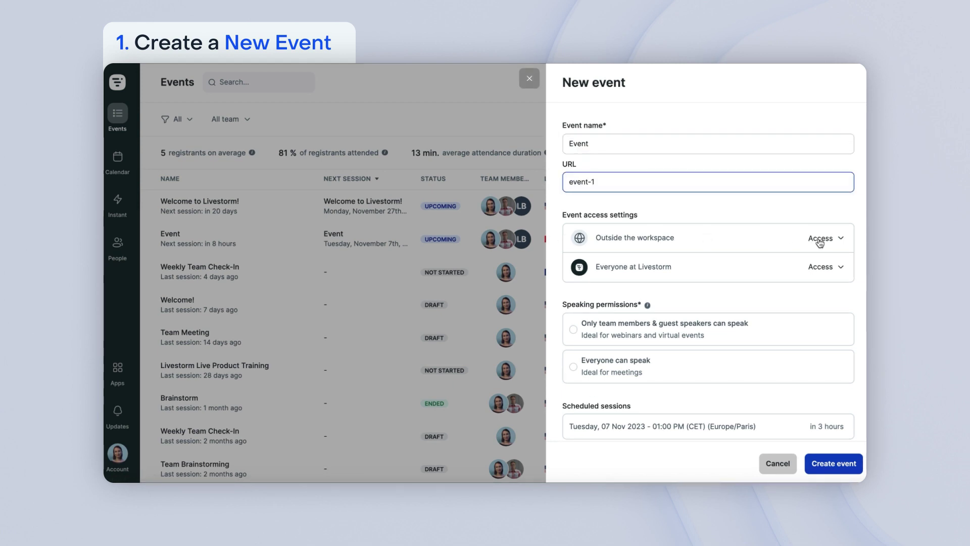
left_click(823, 248)
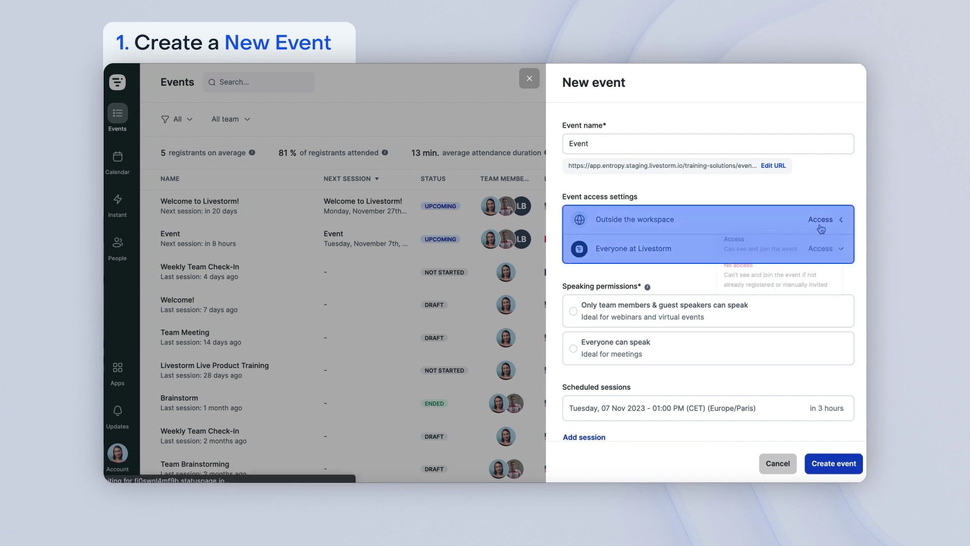
left_click(791, 207)
Save the first session for 7 November 2023 at 1:00 PM Paris time and add another on 14 November at 1:00 PM.
scroll(790, 217, "down", 3)
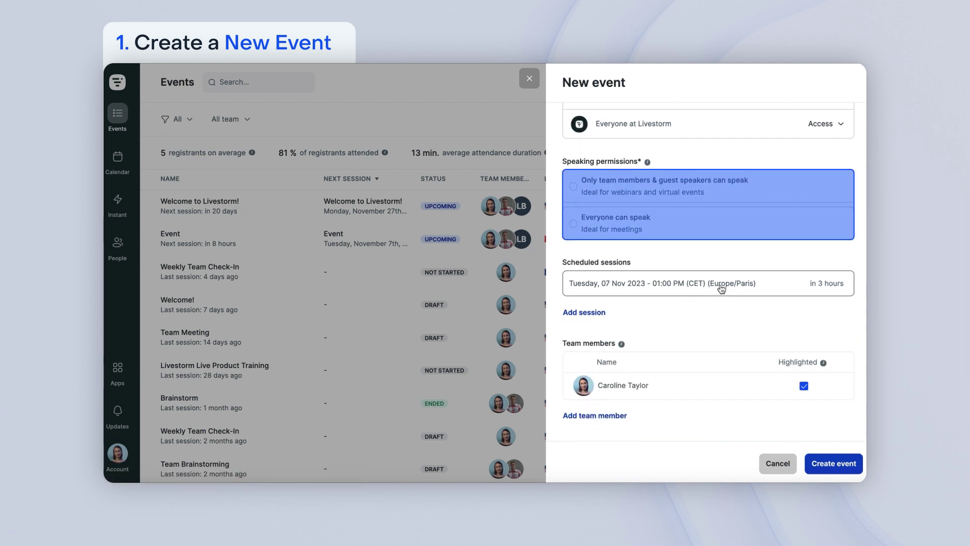
left_click(713, 291)
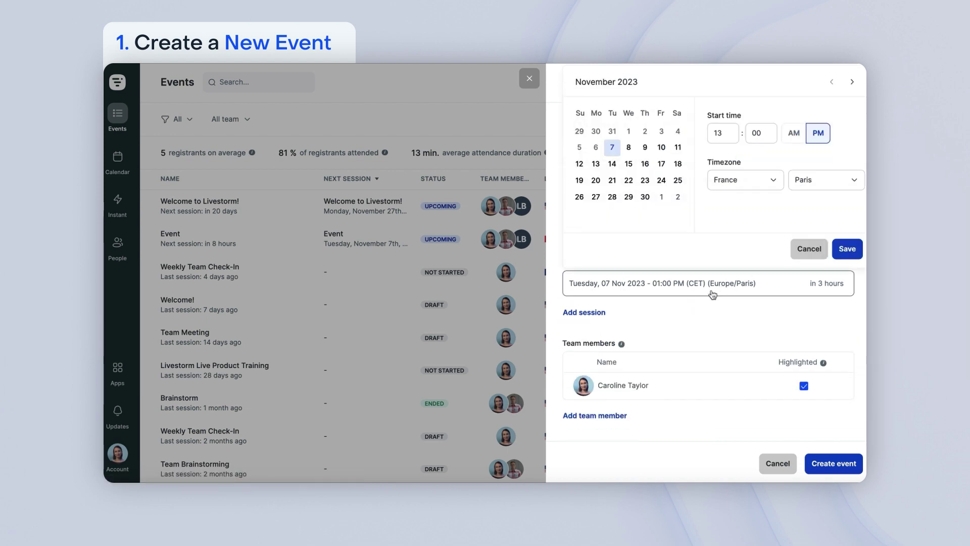
left_click(768, 183)
left_click(751, 293)
left_click(851, 251)
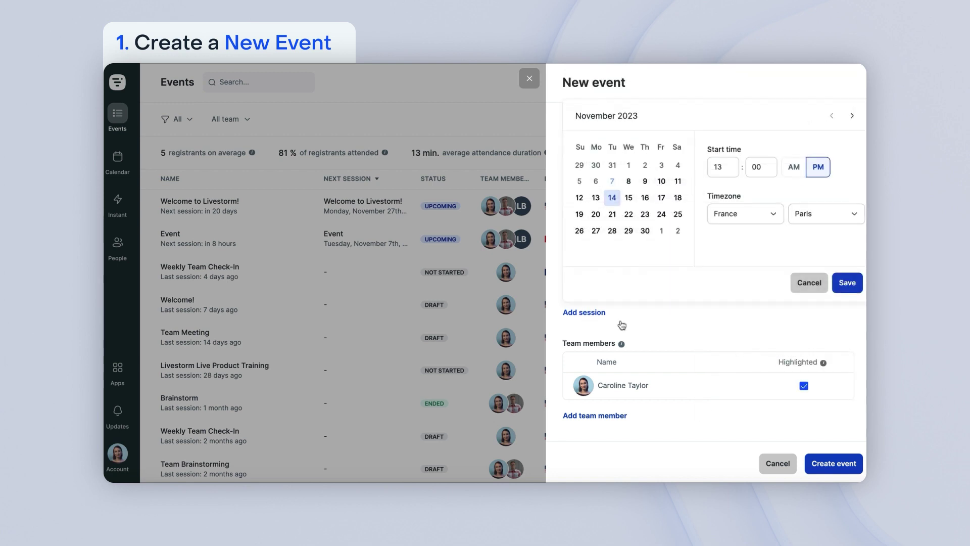
left_click(848, 282)
scroll(722, 329, "down", 1)
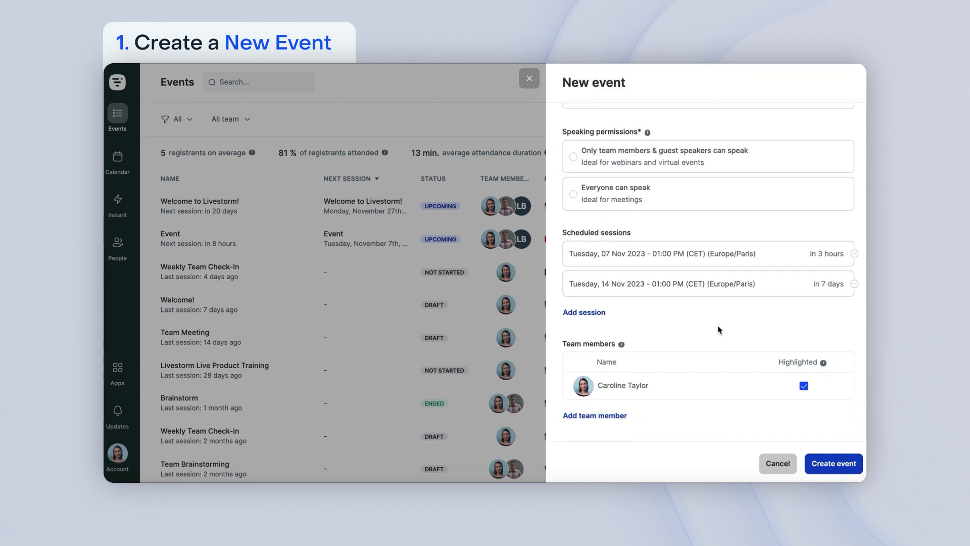
Add the two remaining workspace colleagues as team members and create the event.
left_click(615, 418)
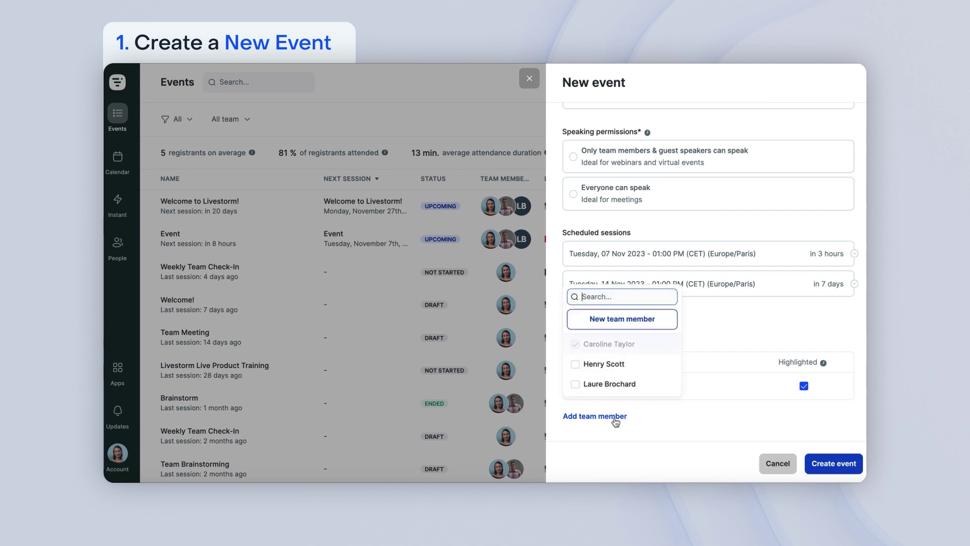
left_click(620, 365)
left_click(621, 384)
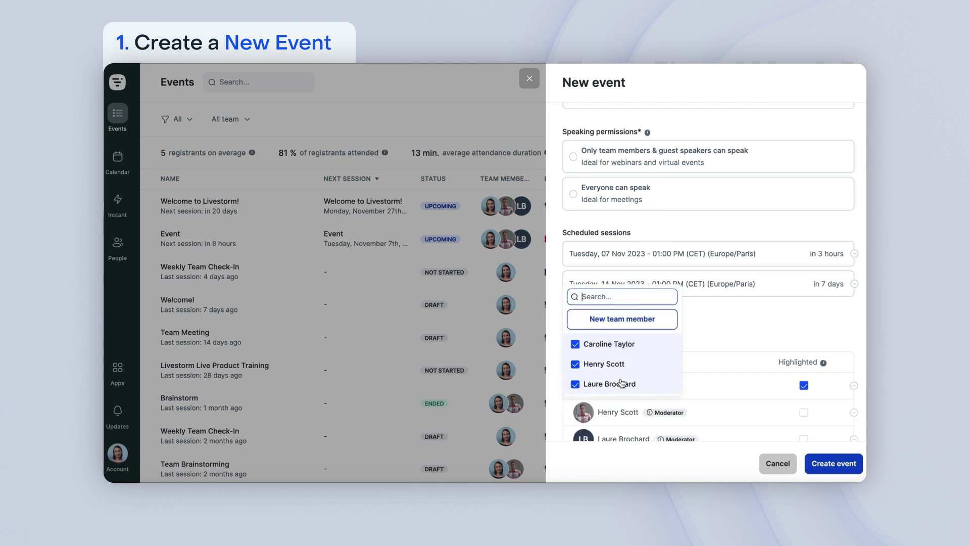
left_click(757, 336)
scroll(757, 336, "down", 2)
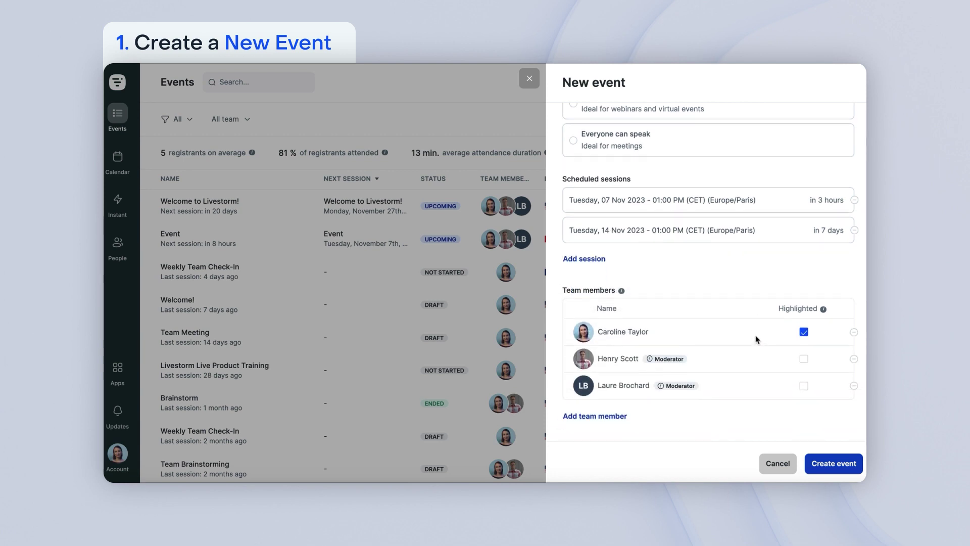
left_click(834, 465)
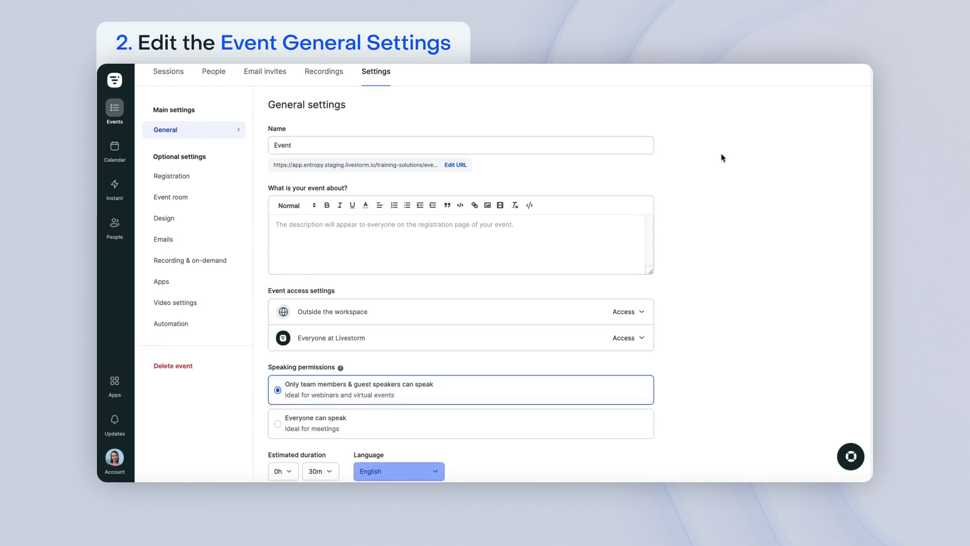
Open the event's URL for editing in the general settings and close it without editing.
left_click(459, 157)
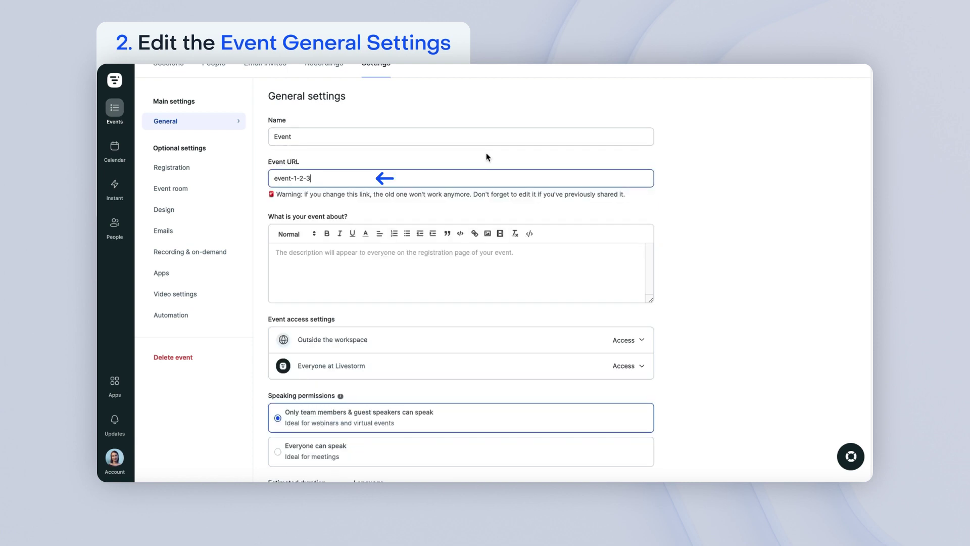
left_click(730, 183)
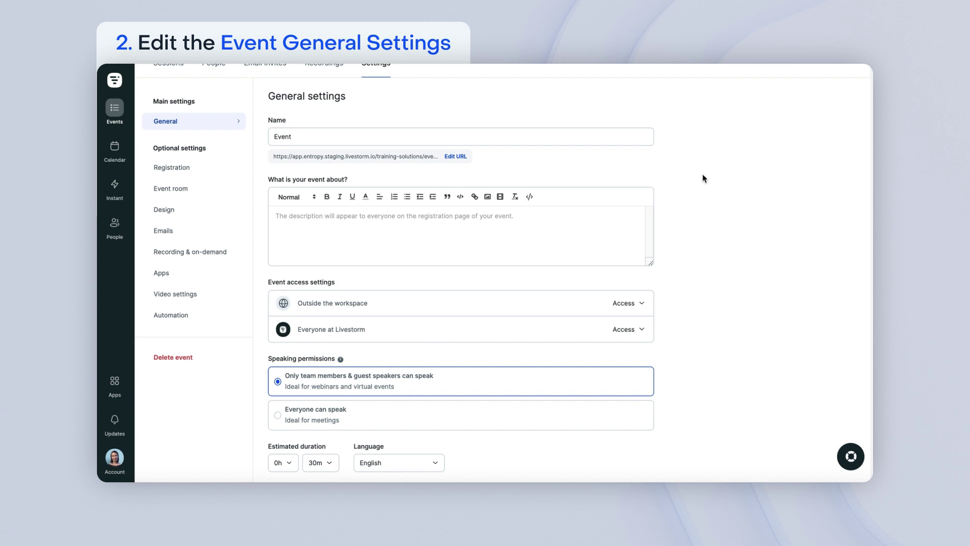
Set access outside the workspace to No access and speaking permissions to Everyone can speak.
left_click(623, 309)
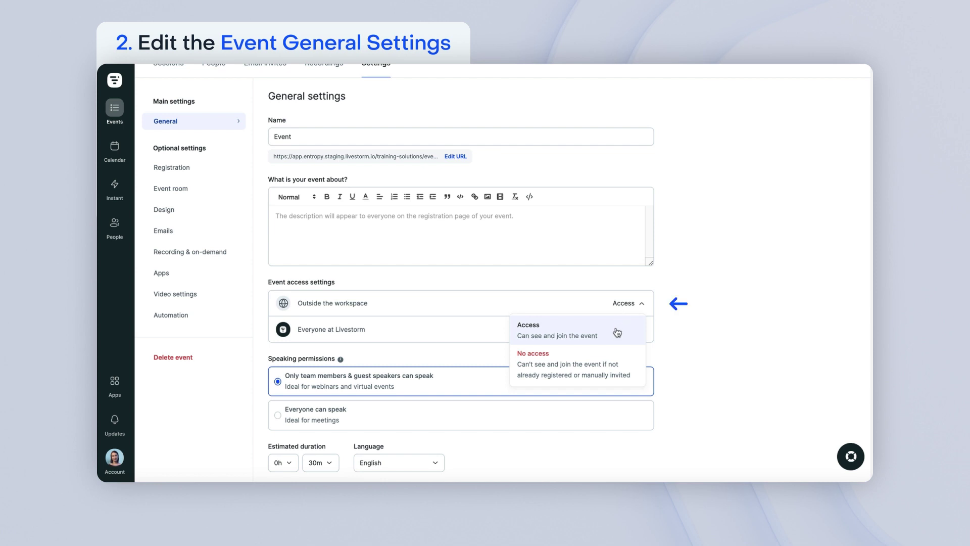
left_click(619, 360)
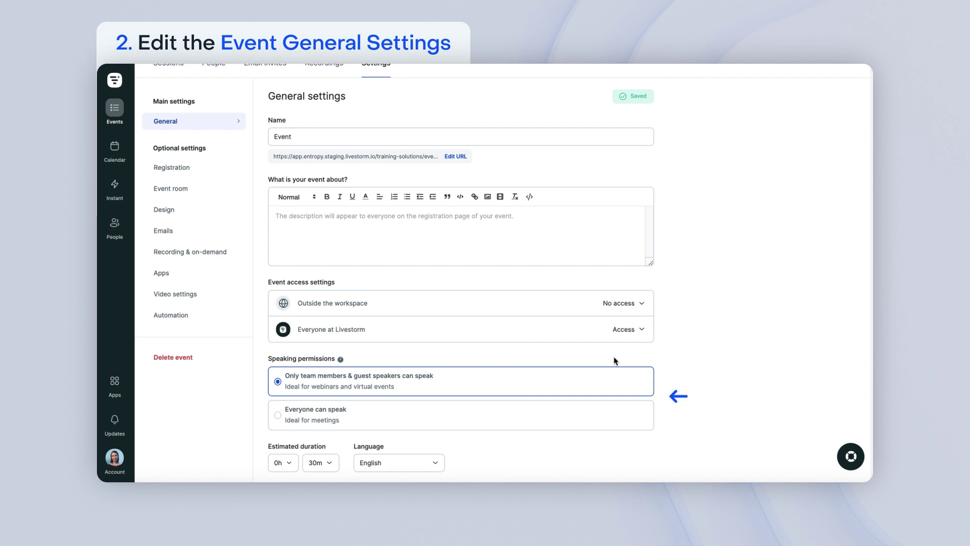
mouse_move(610, 378)
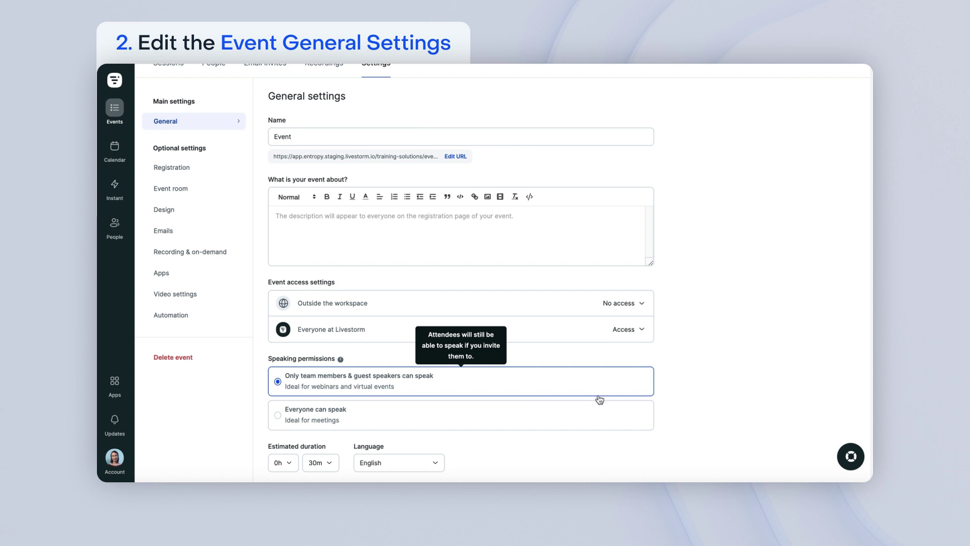
left_click(599, 410)
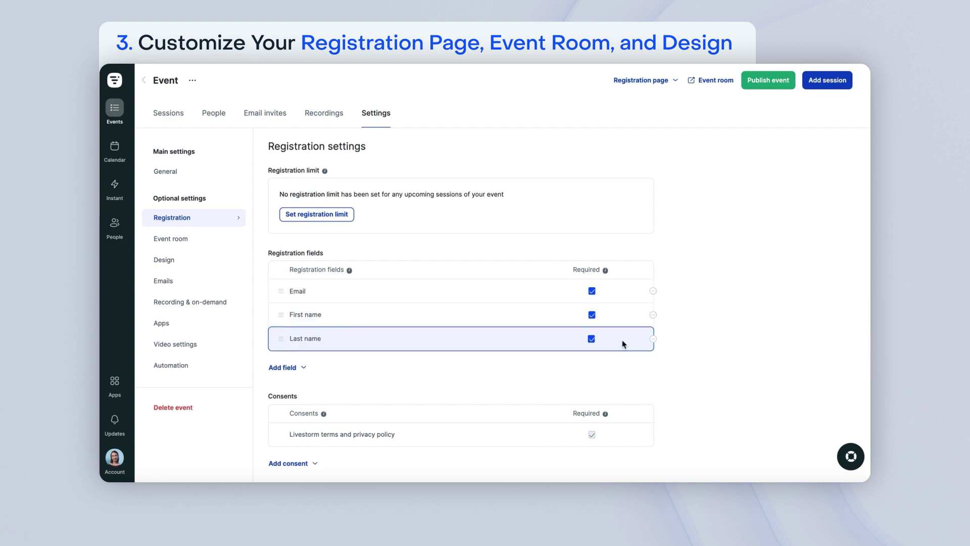
Look through the registration fields and the consents that can be added to the registration form.
left_click(295, 371)
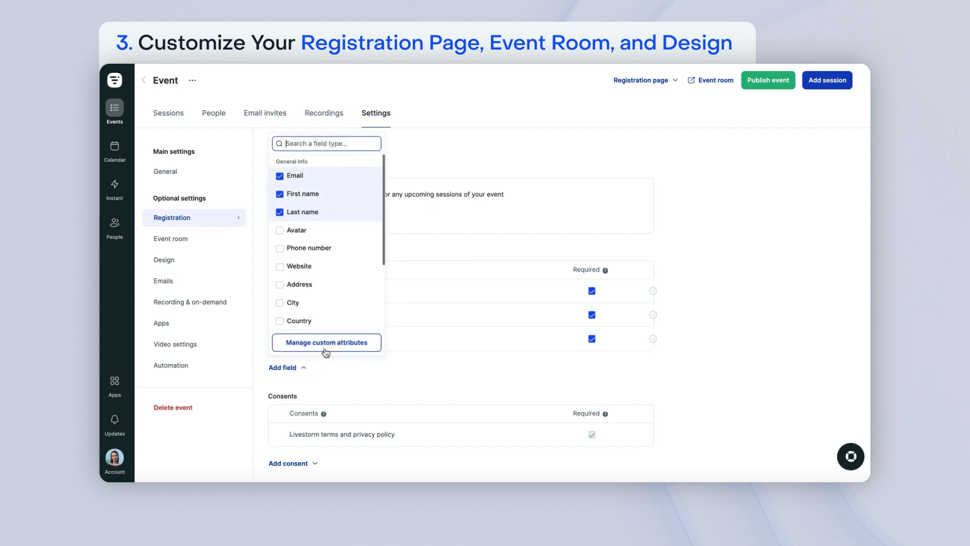
left_click(281, 465)
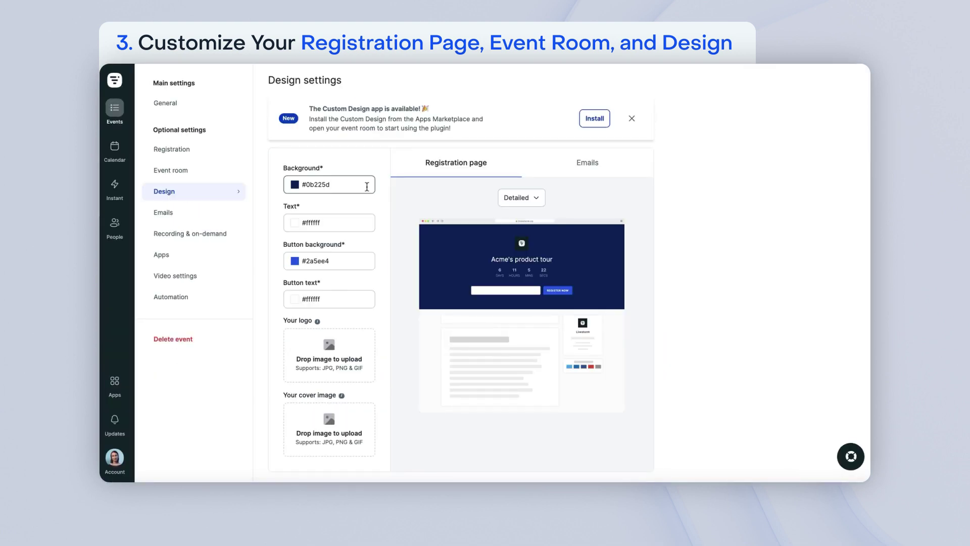
Inspect the design colour pickers for background, text, button background and button text, and preview the email design.
left_click(367, 187)
left_click(392, 185)
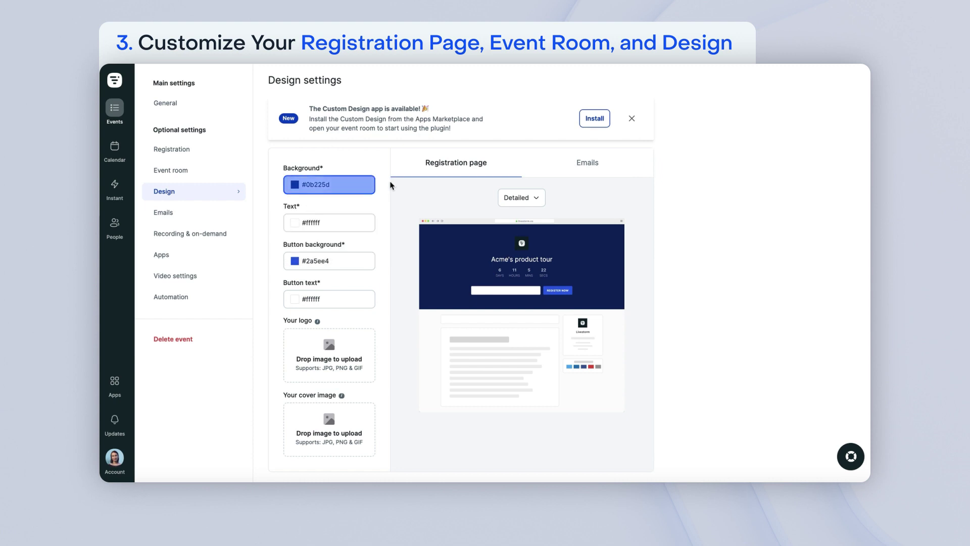
left_click(368, 222)
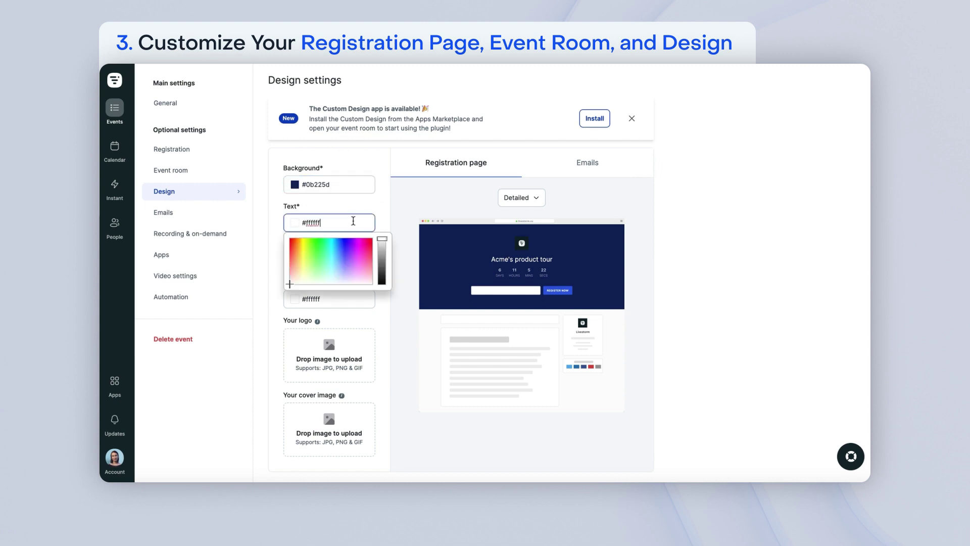
left_click(377, 214)
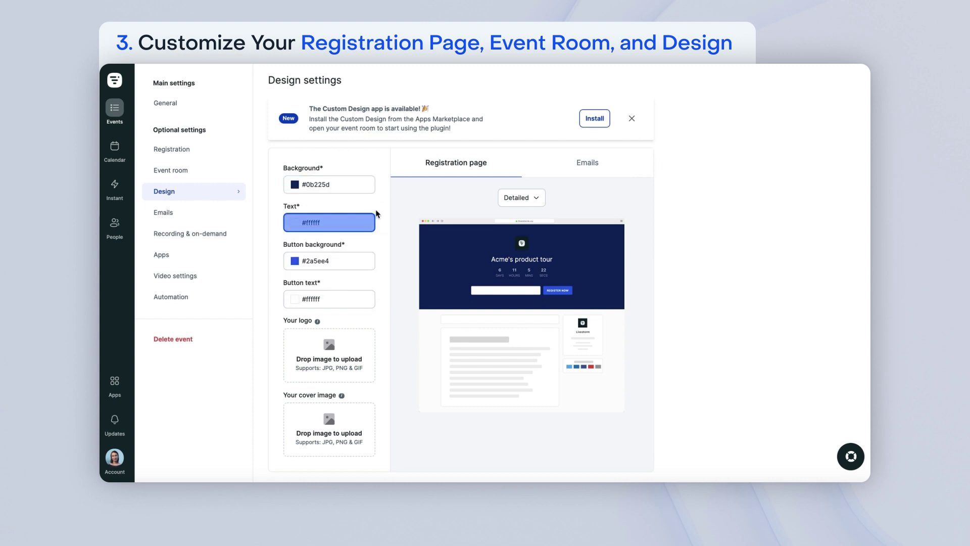
left_click(363, 261)
left_click(384, 263)
left_click(364, 297)
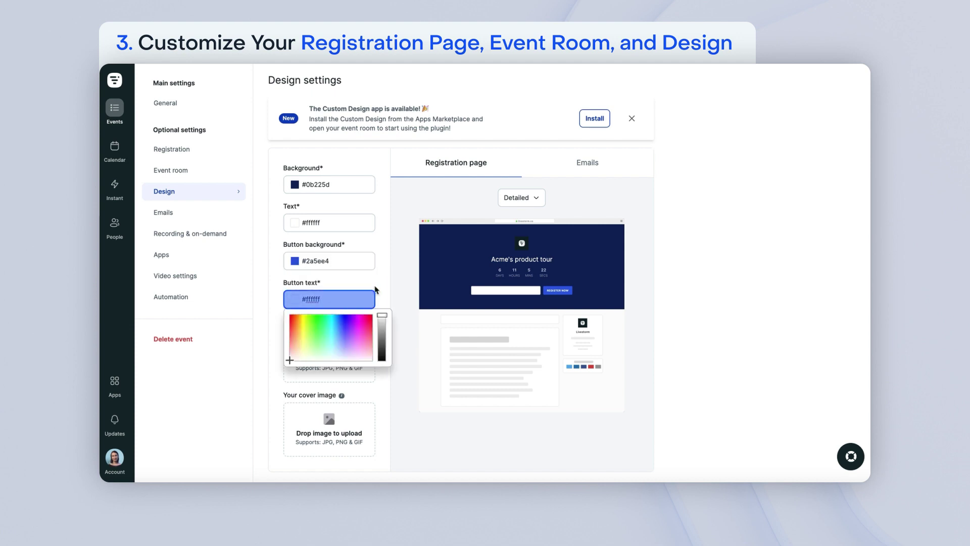
left_click(377, 288)
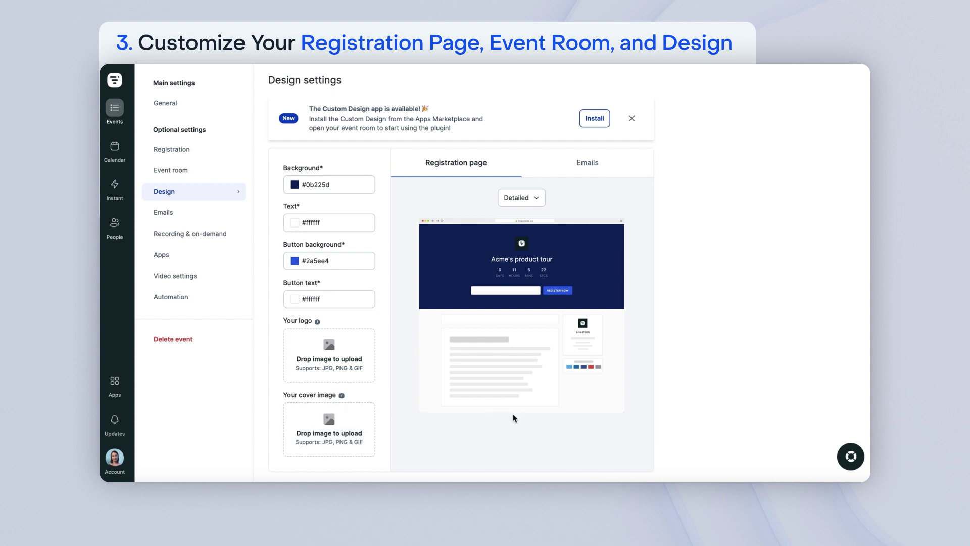
left_click(594, 173)
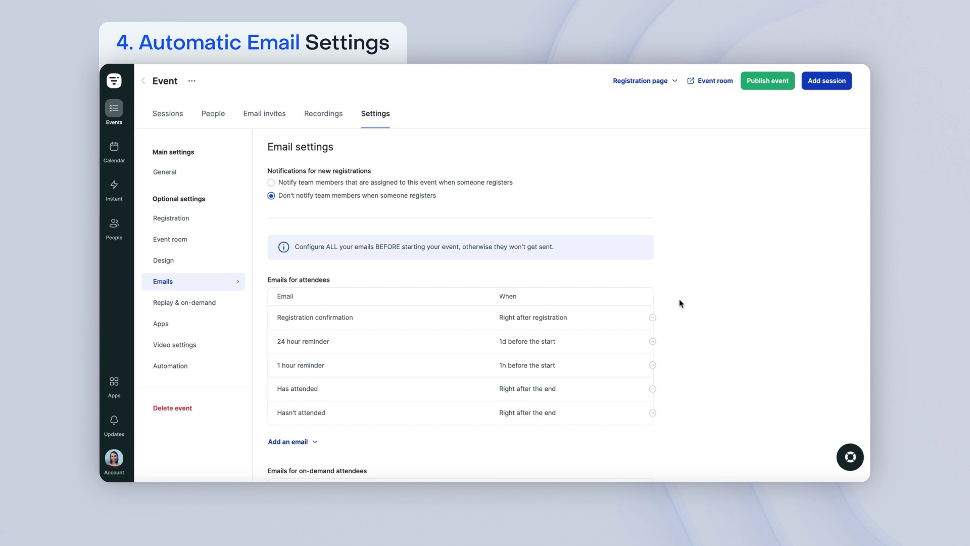
Examine the attendee emails and the templates available to add, and open the 1 hour reminder for preview.
mouse_move(622, 319)
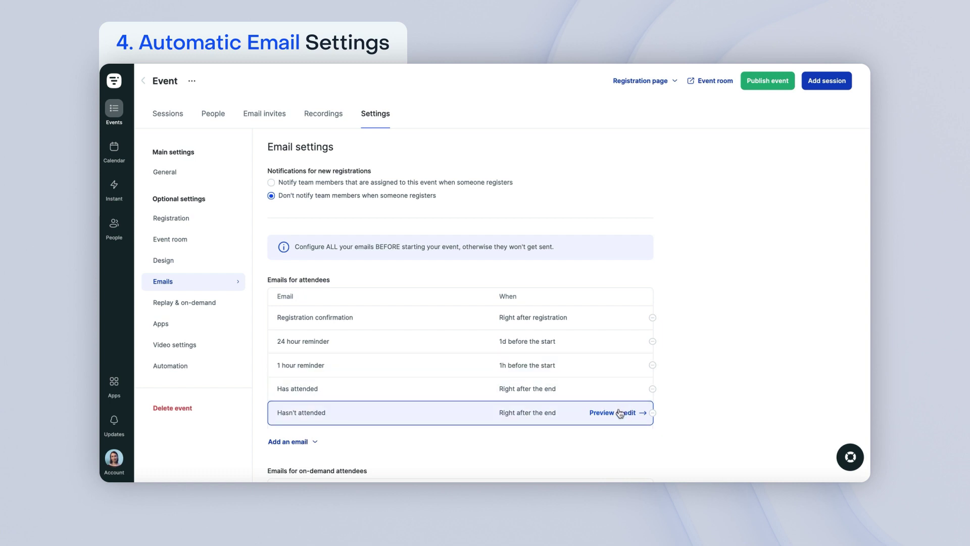
left_click(314, 443)
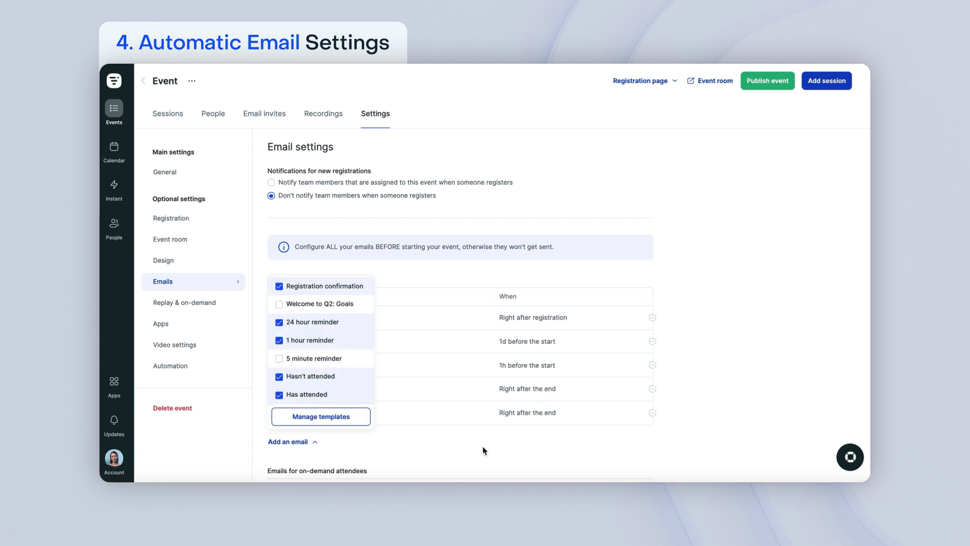
left_click(529, 460)
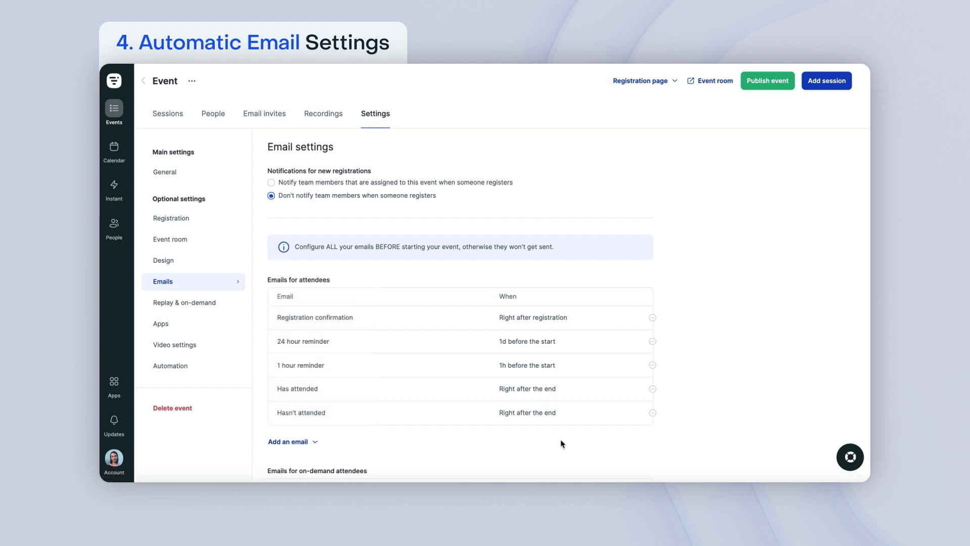
left_click(619, 373)
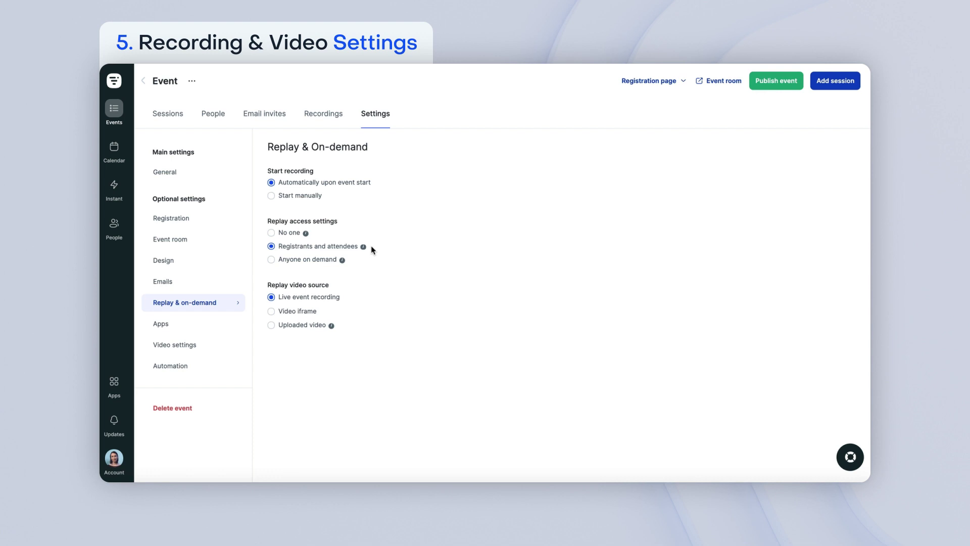
Set replay access to Anyone on demand, and choose iFrame as the event's streaming source.
left_click(270, 259)
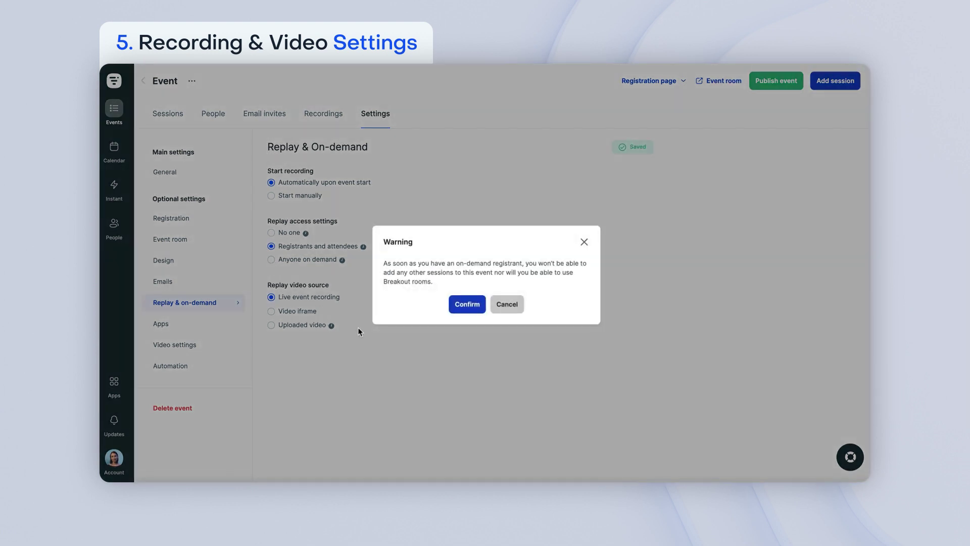
left_click(461, 306)
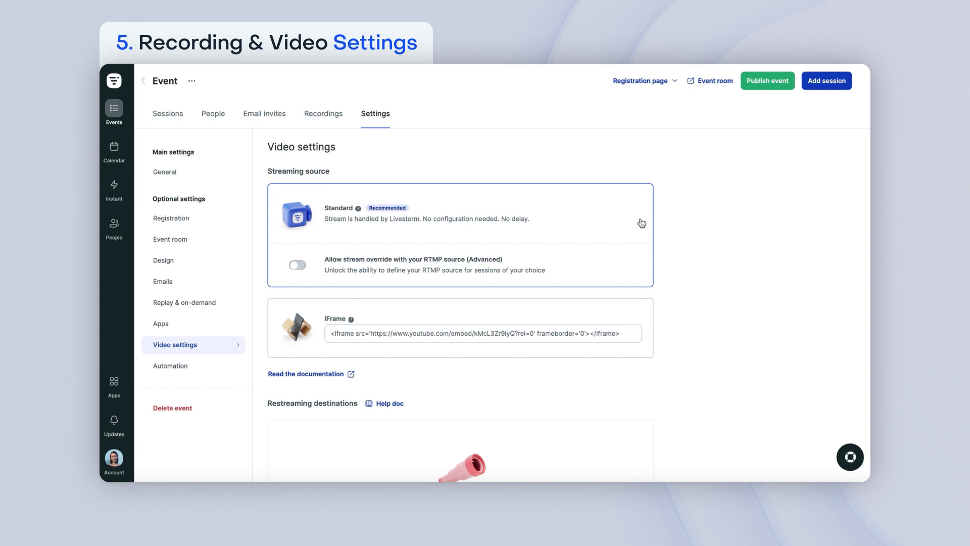
left_click(639, 315)
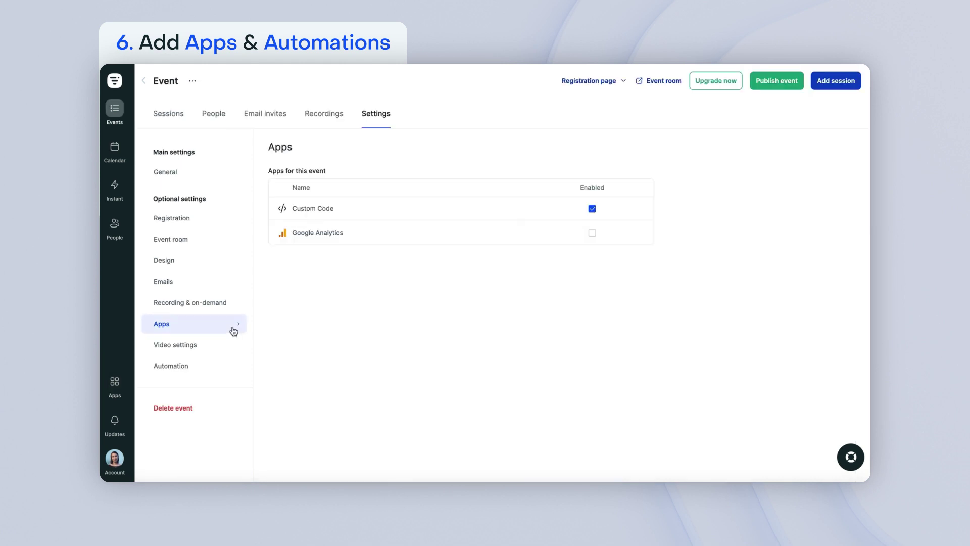
Enable the Google Analytics app for this event.
left_click(234, 328)
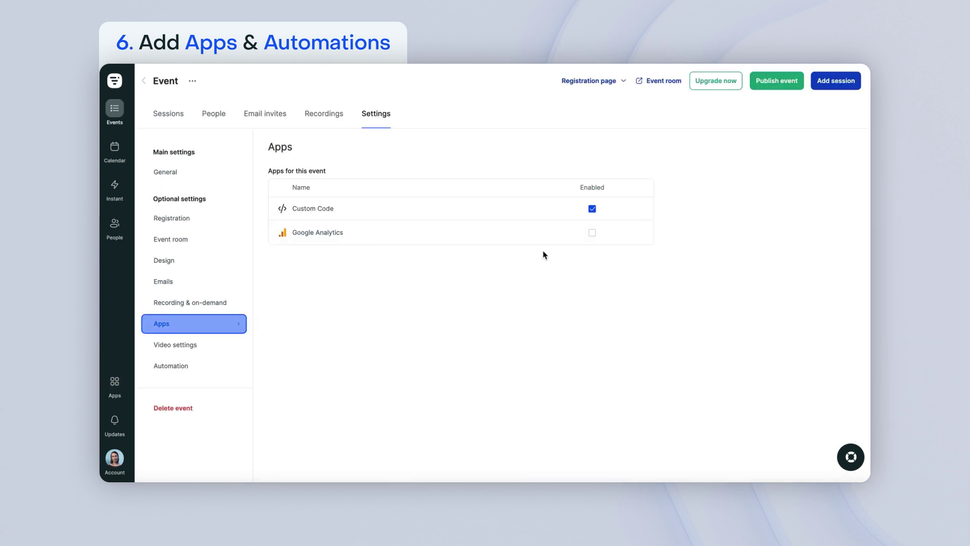
left_click(593, 234)
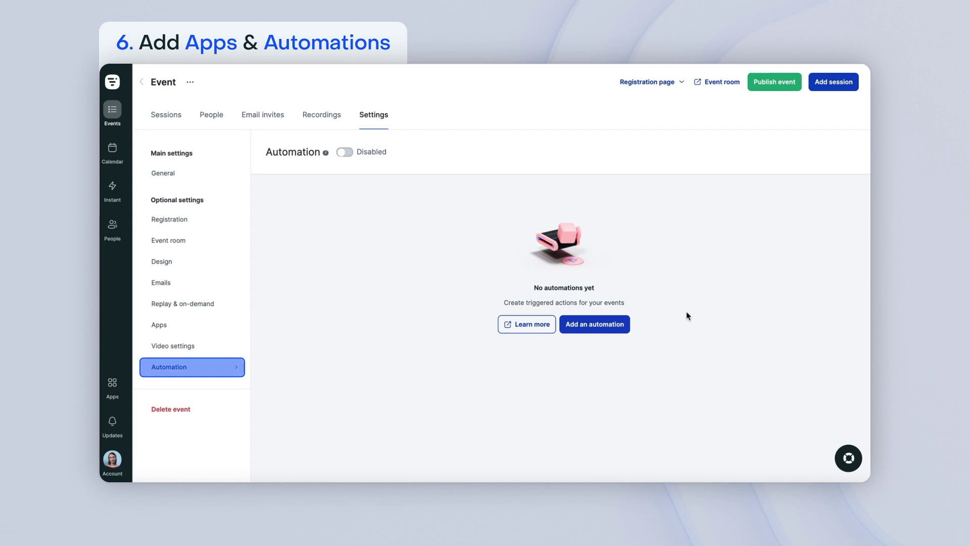
left_click(618, 326)
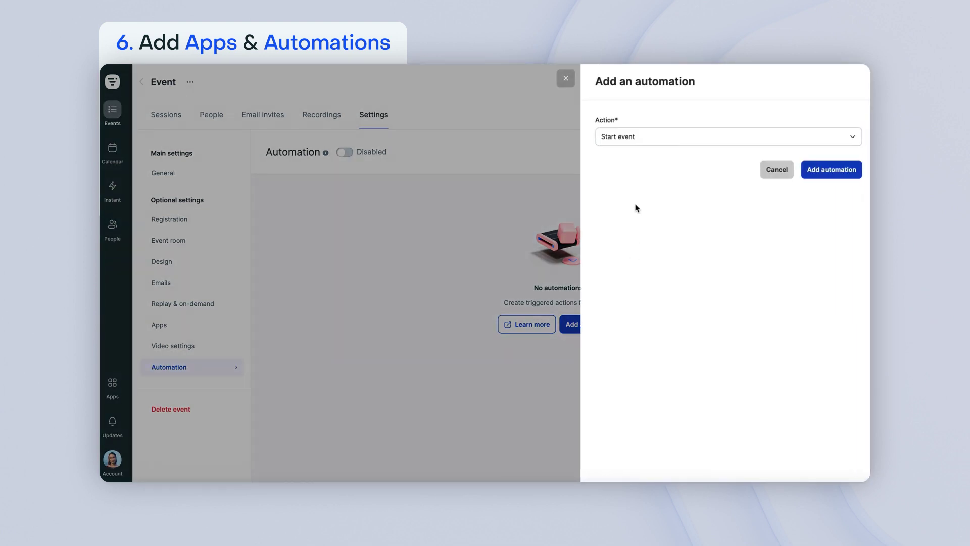
left_click(639, 137)
left_click(649, 212)
left_click(654, 178)
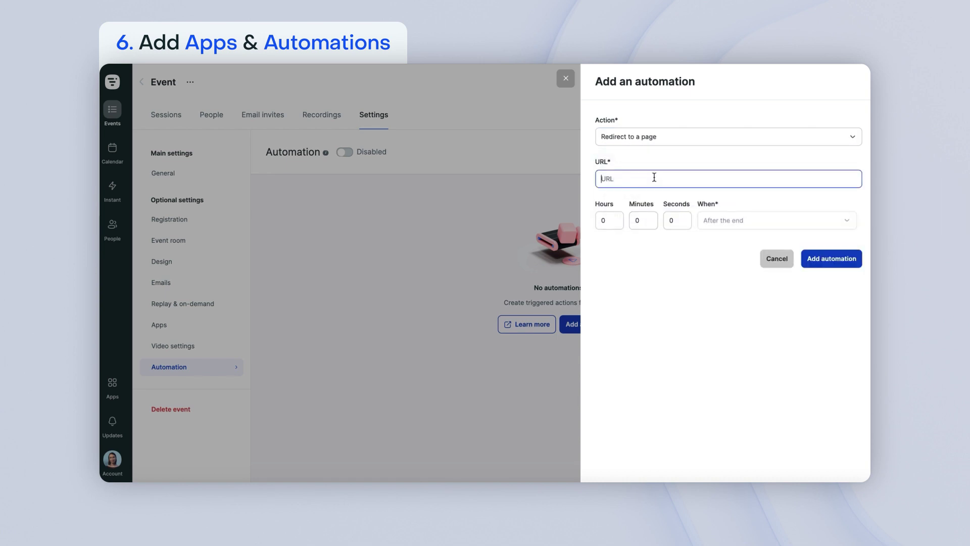
type("https://support.livestorm.co/")
left_click(677, 220)
type("1")
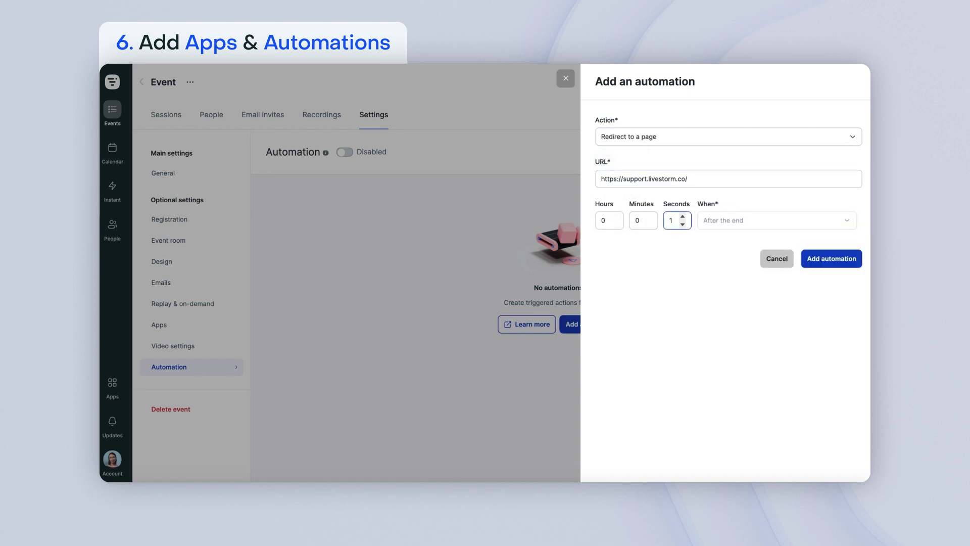
left_click(831, 258)
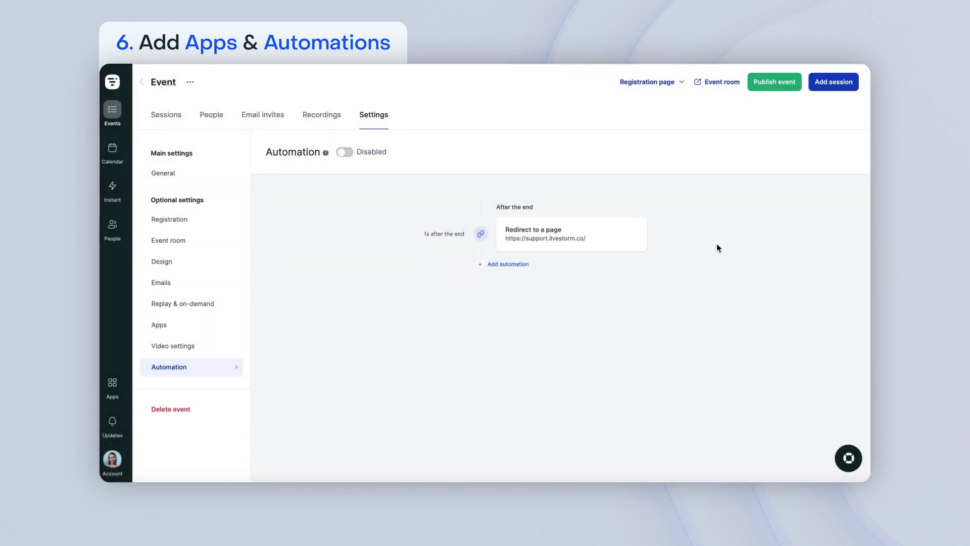
Review the page redirect automation's settings and switch on automation for the event.
left_click(625, 237)
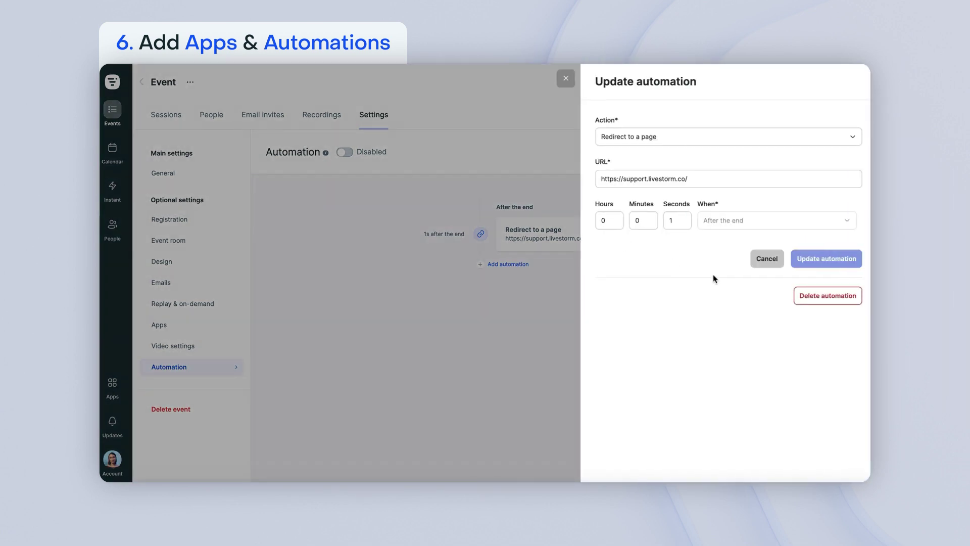
left_click(564, 84)
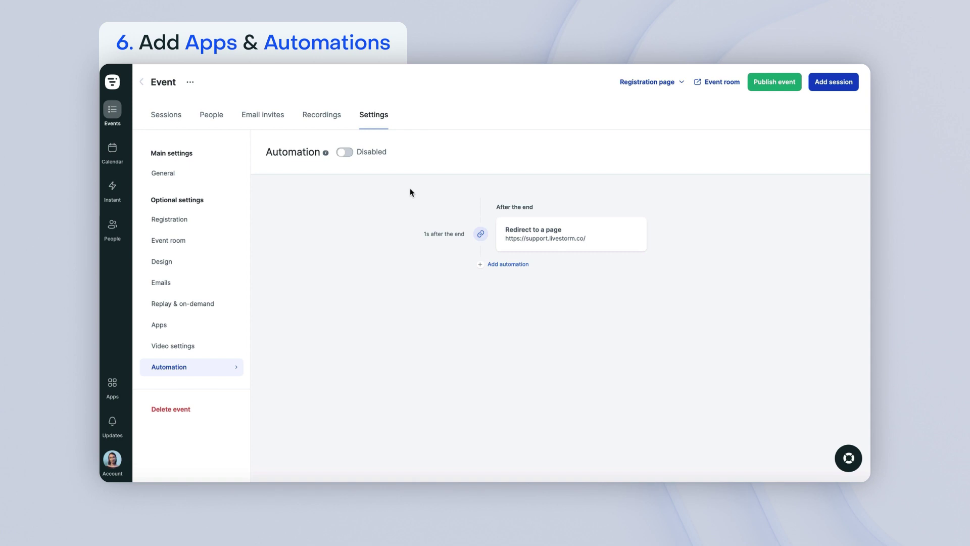
left_click(348, 153)
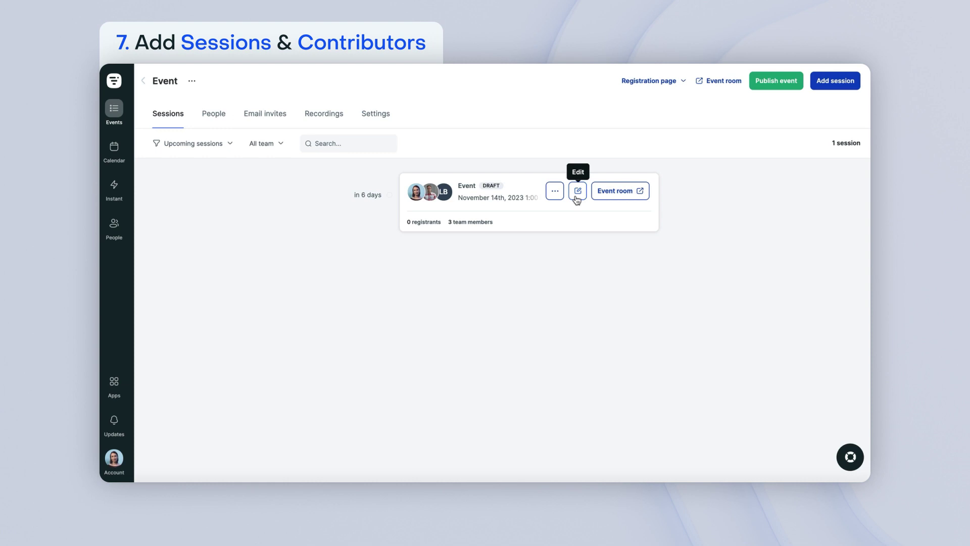
Edit the draft session and save its date as Tuesday, 14 Nov 2023, 01:00 PM, in the France/Paris timezone.
left_click(577, 194)
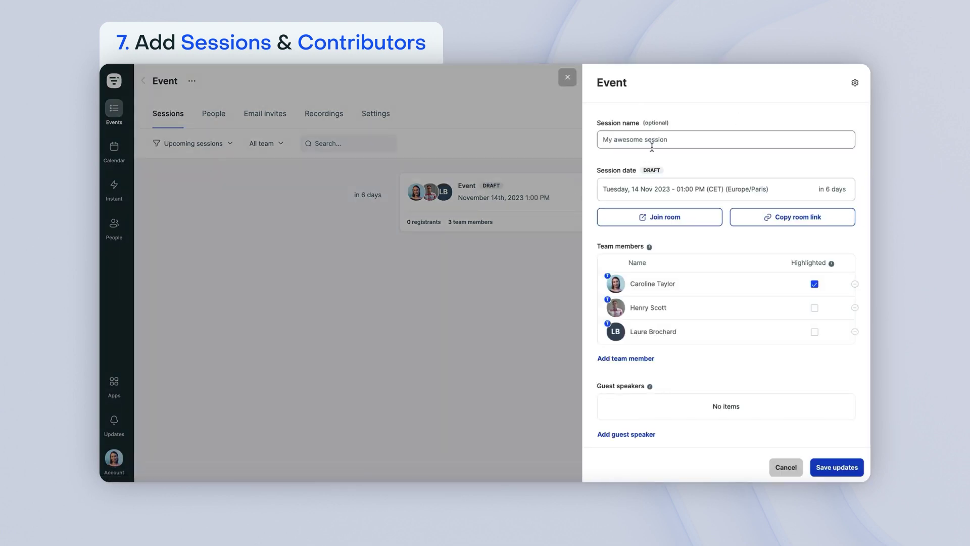
left_click(652, 146)
left_click(673, 189)
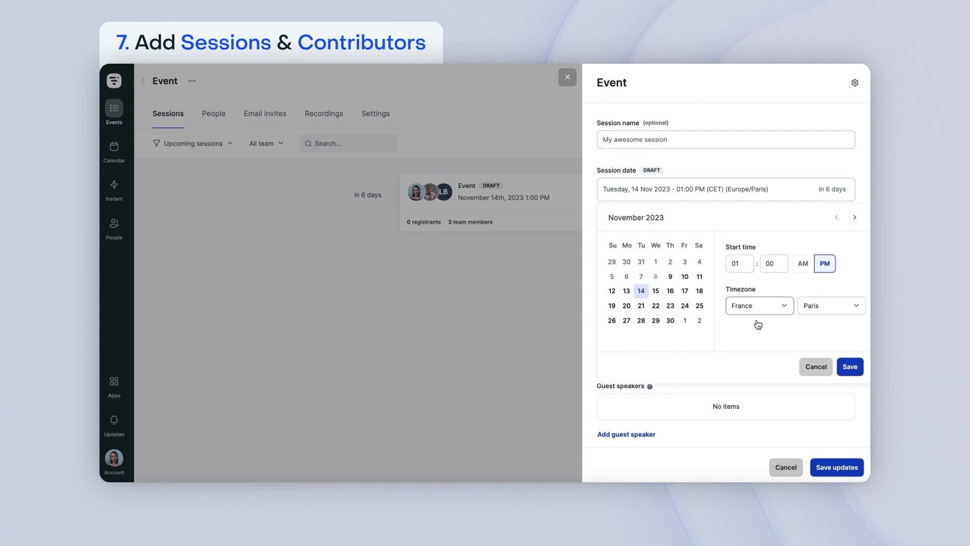
left_click(850, 366)
scroll(651, 315, "down", 1)
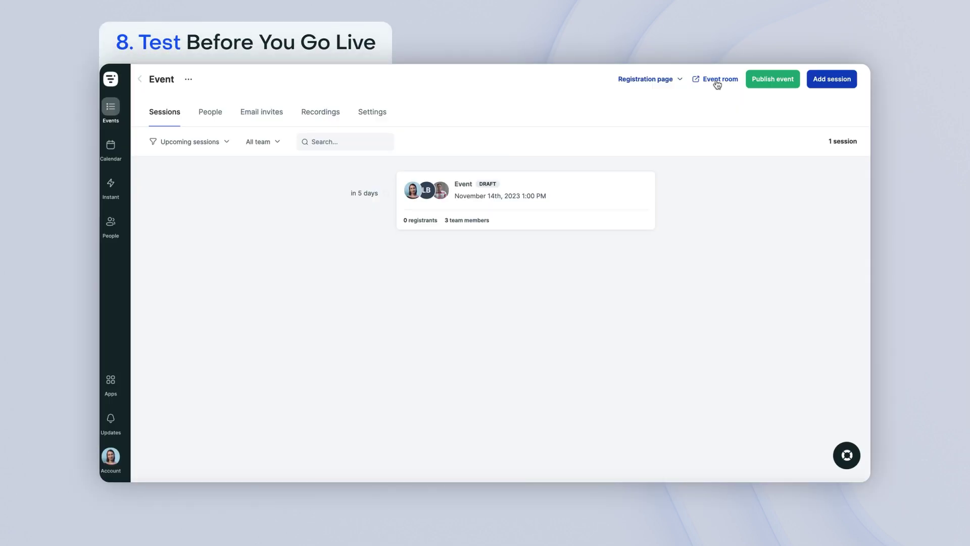
Test the camera, microphone and background effect options in the event room, and join the stage.
left_click(717, 79)
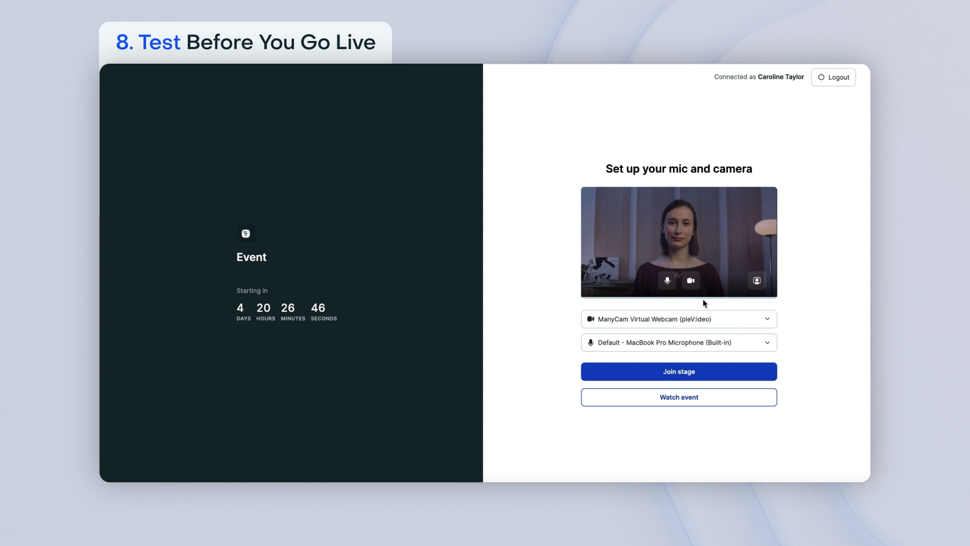
left_click(691, 280)
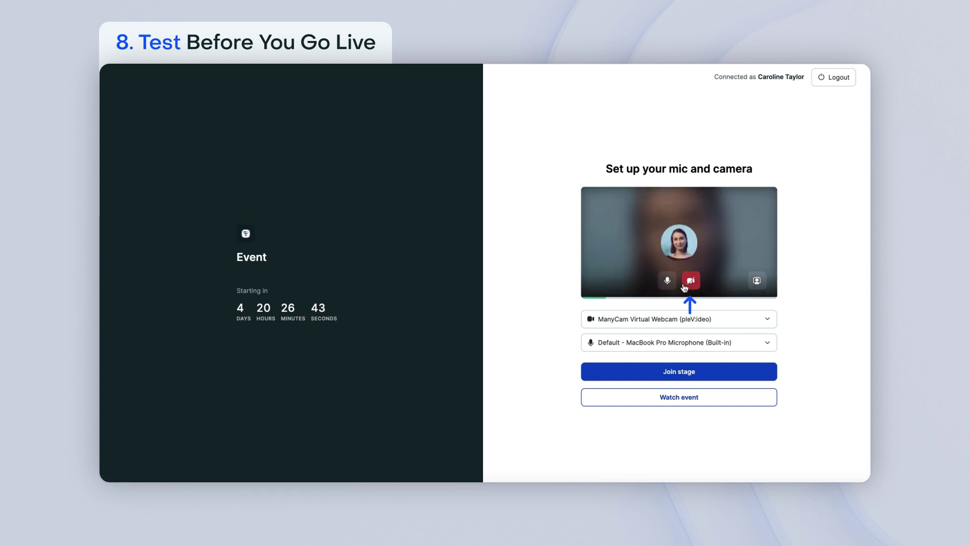
left_click(685, 287)
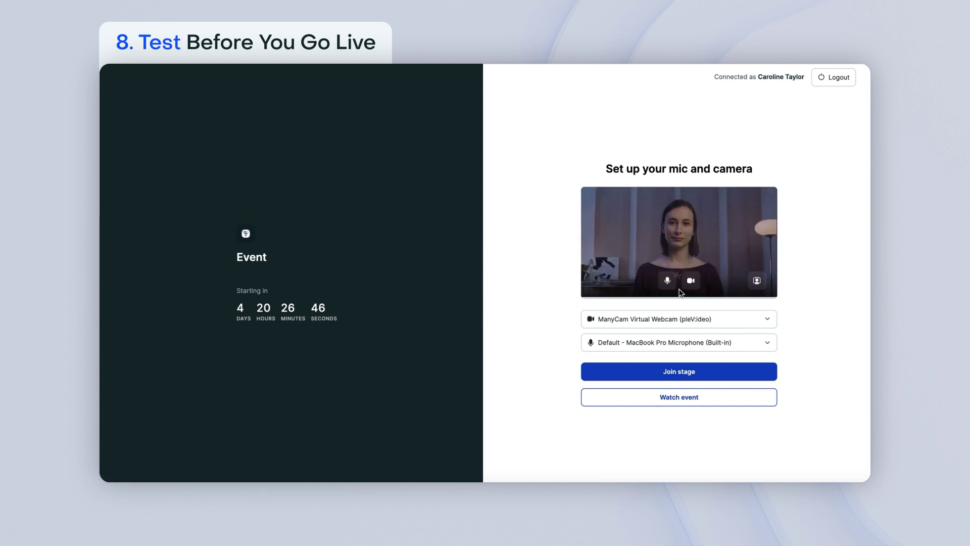
left_click(667, 282)
left_click(667, 283)
left_click(757, 288)
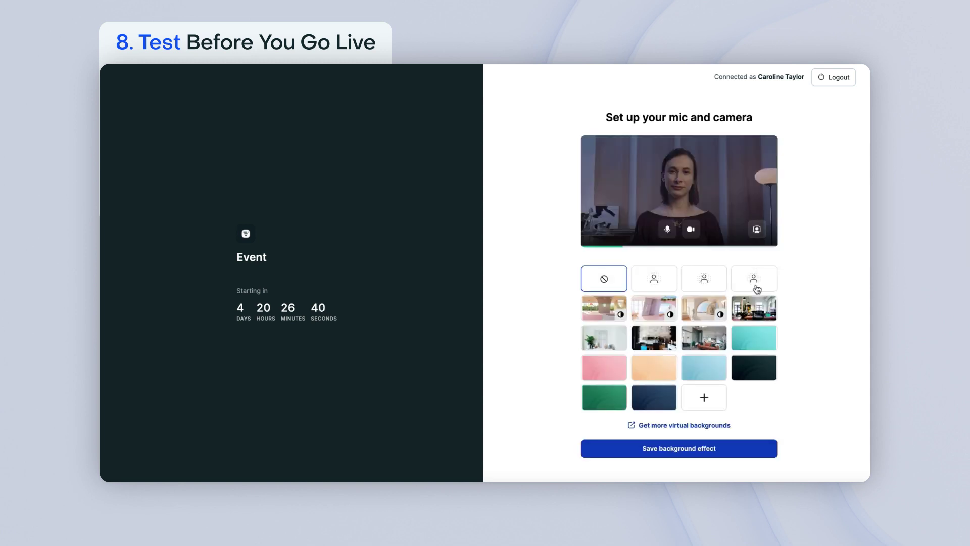
left_click(757, 231)
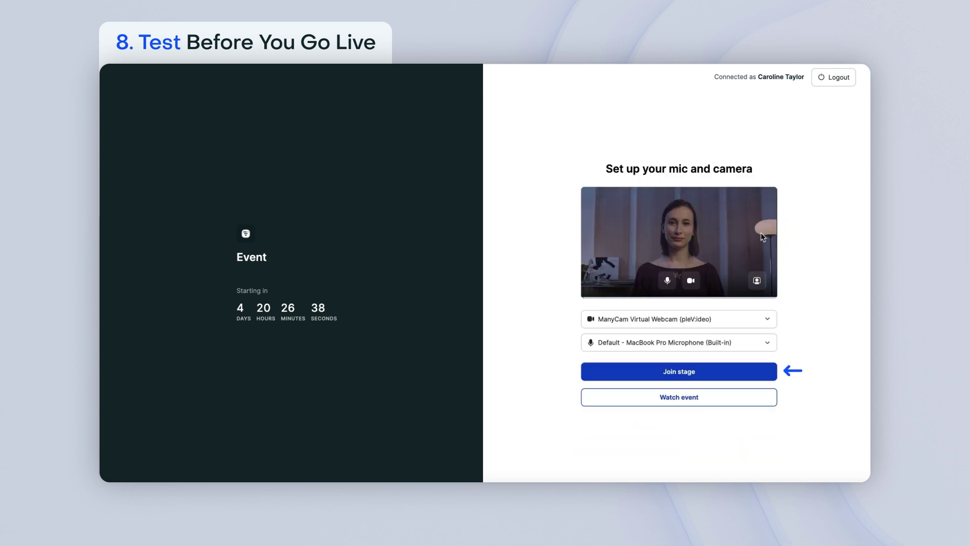
left_click(763, 369)
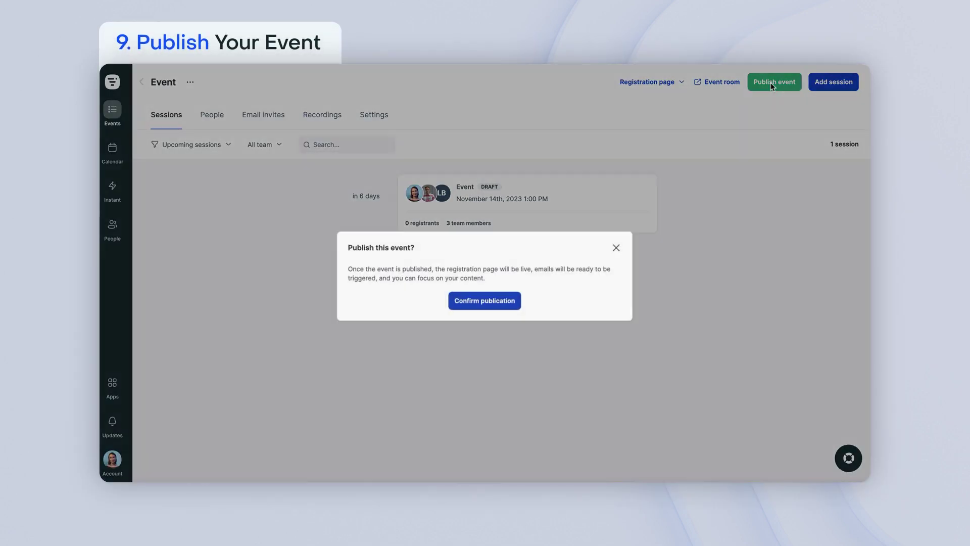
Publish the event and select the Tuesday, November 14th 2023 - 1:00 PM (CET) session for sharing.
left_click(499, 301)
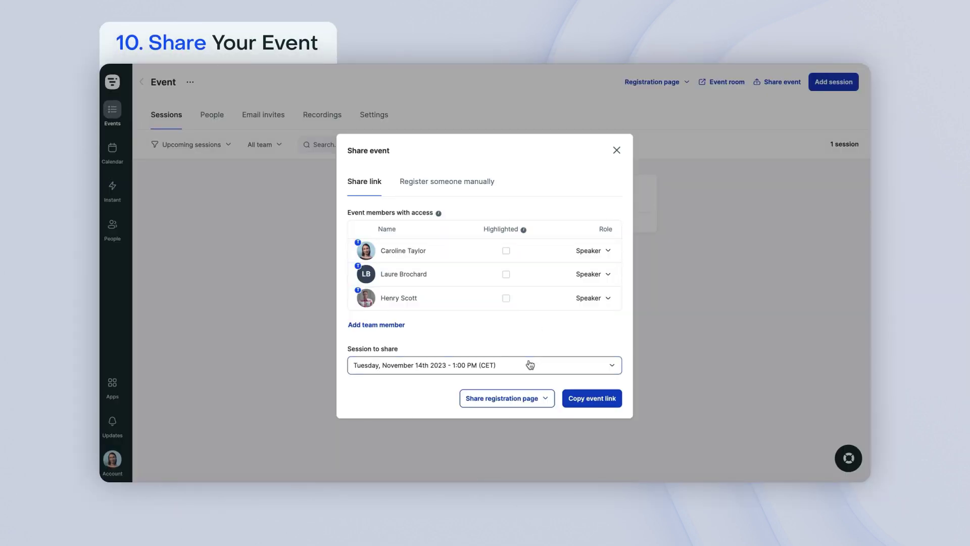
left_click(530, 365)
left_click(533, 410)
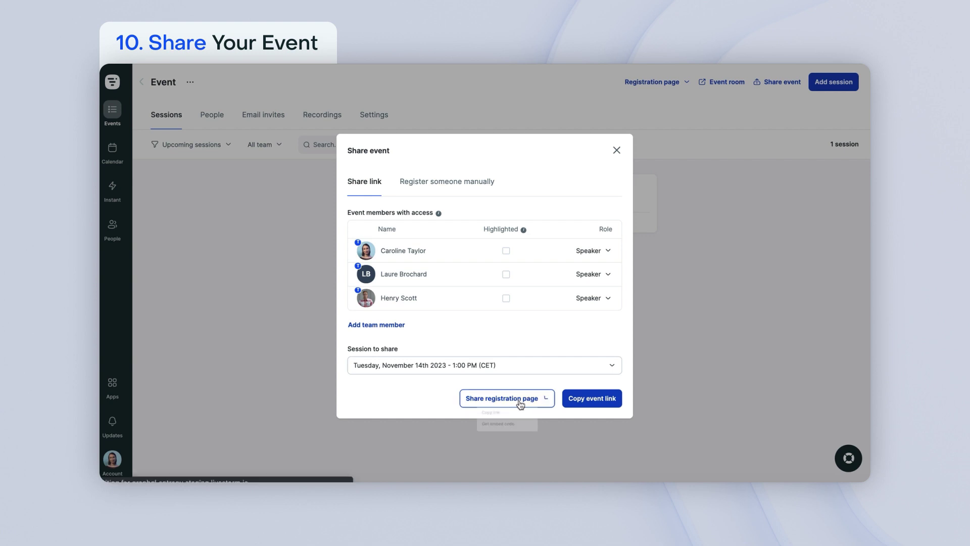
Copy the registration page link, check its other sharing option, and copy the event link.
left_click(521, 402)
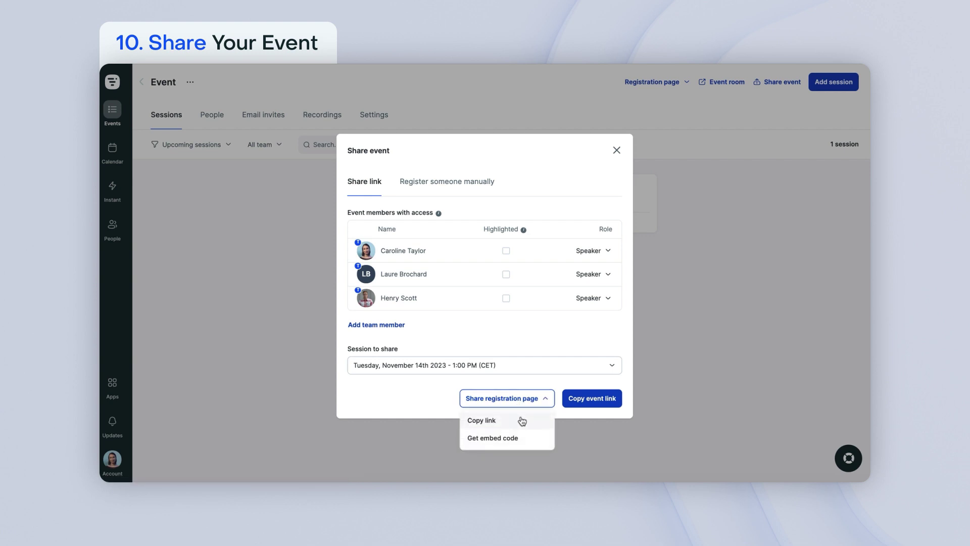
left_click(521, 419)
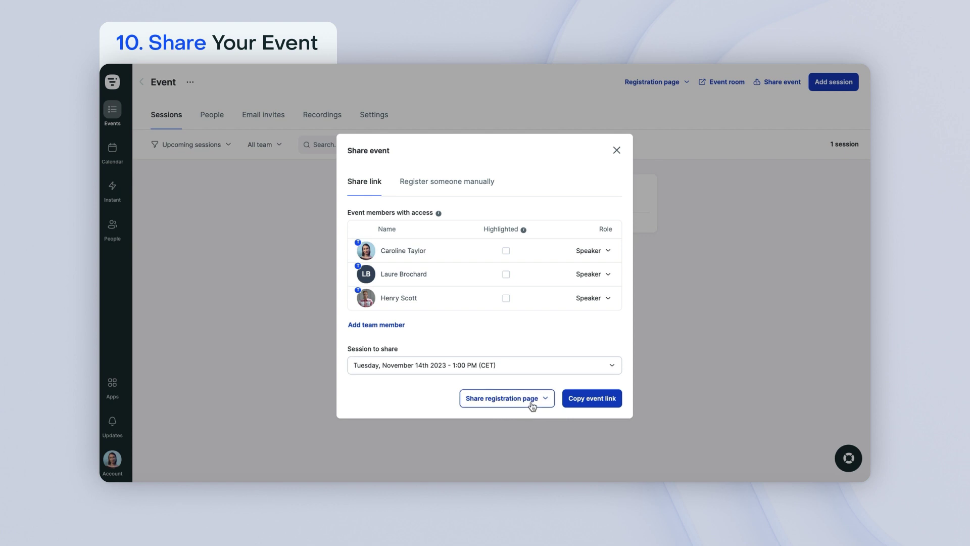
left_click(528, 403)
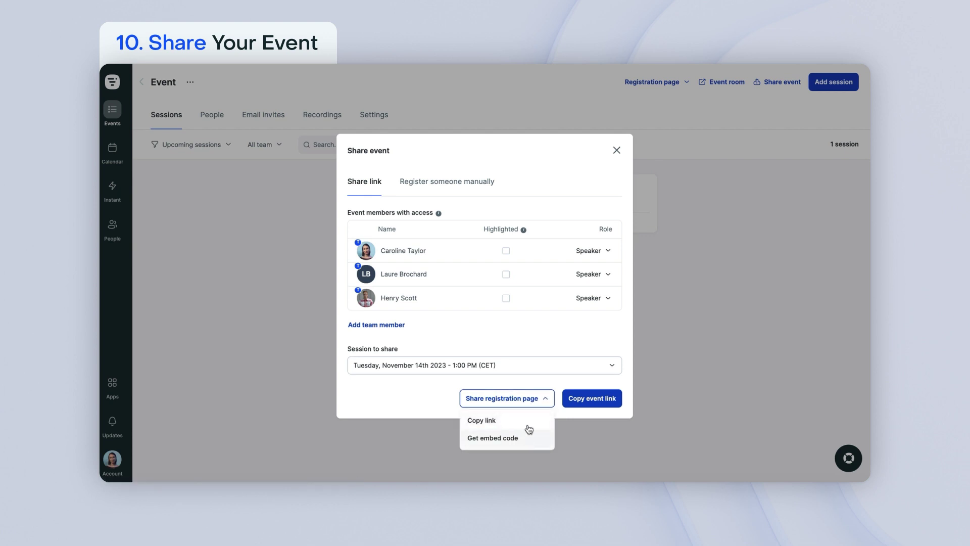
left_click(559, 390)
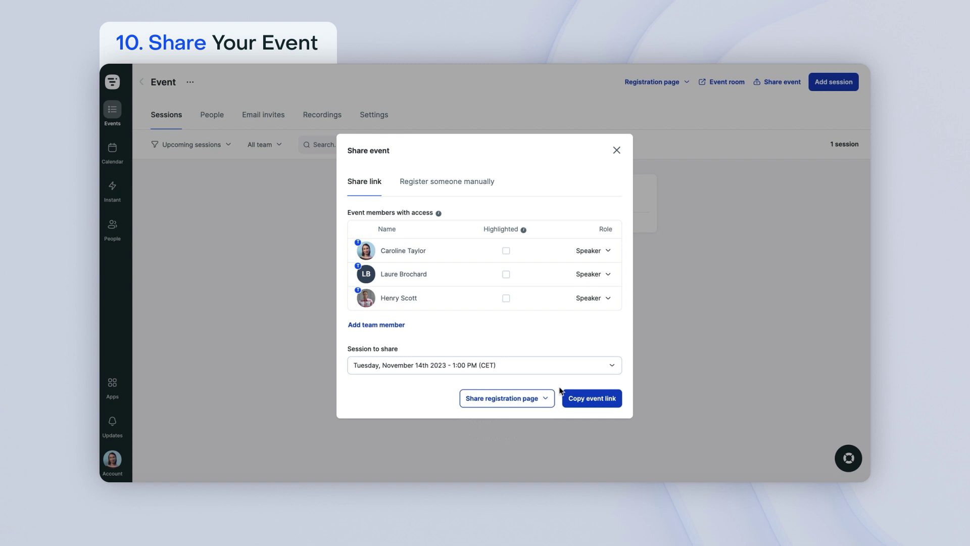
left_click(569, 398)
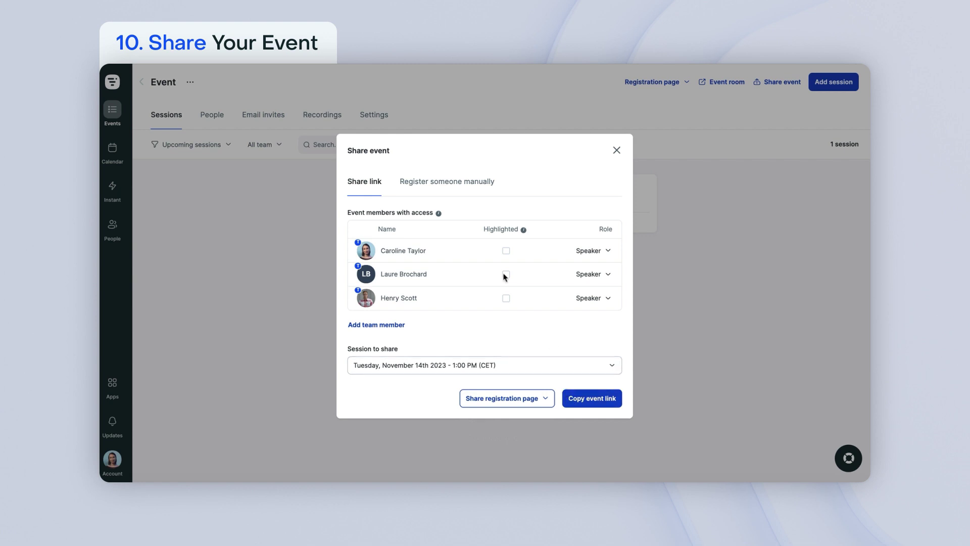